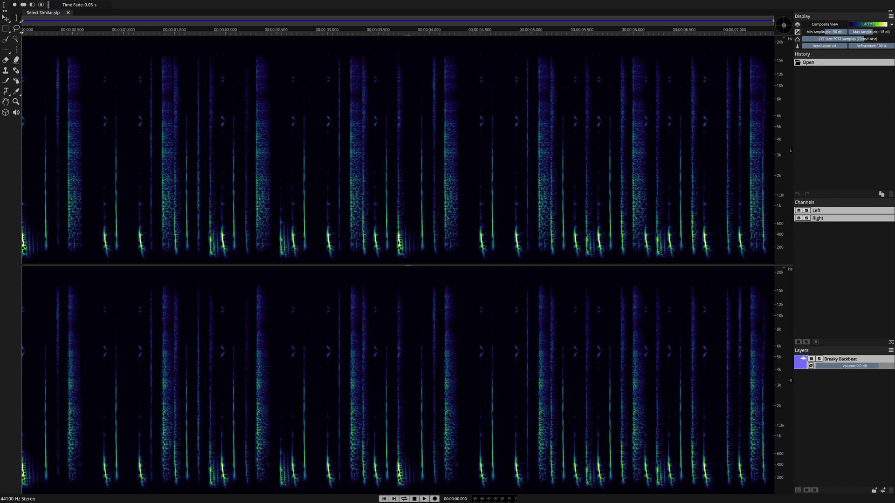
- Play the drum loop, zoom into the kick hit near 3 seconds, and pick the Selection Brush
key(space)
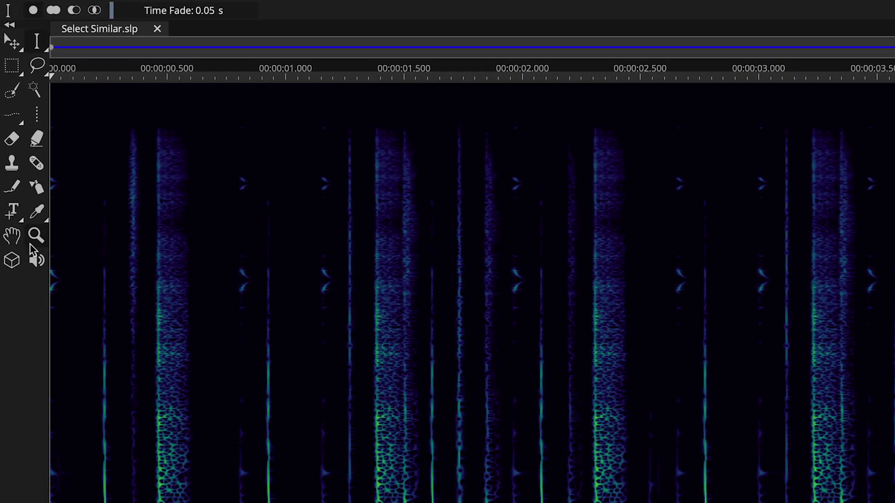
click(31, 243)
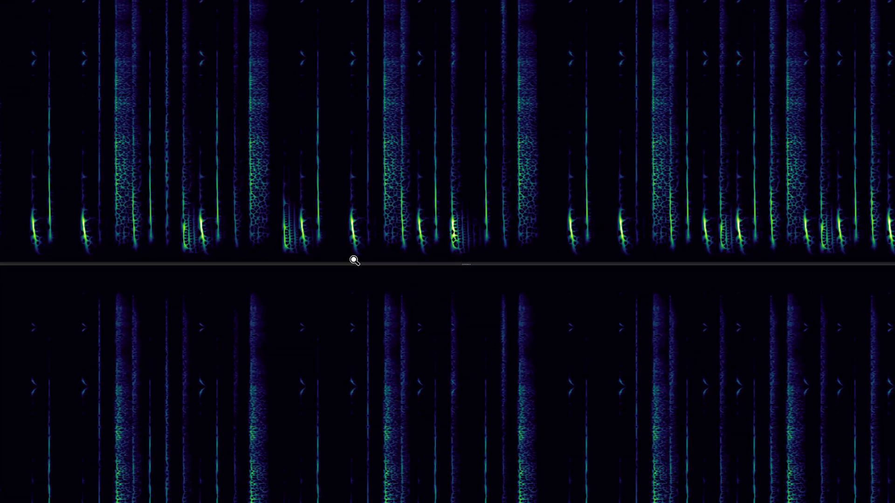
drag(354, 258, 458, 194)
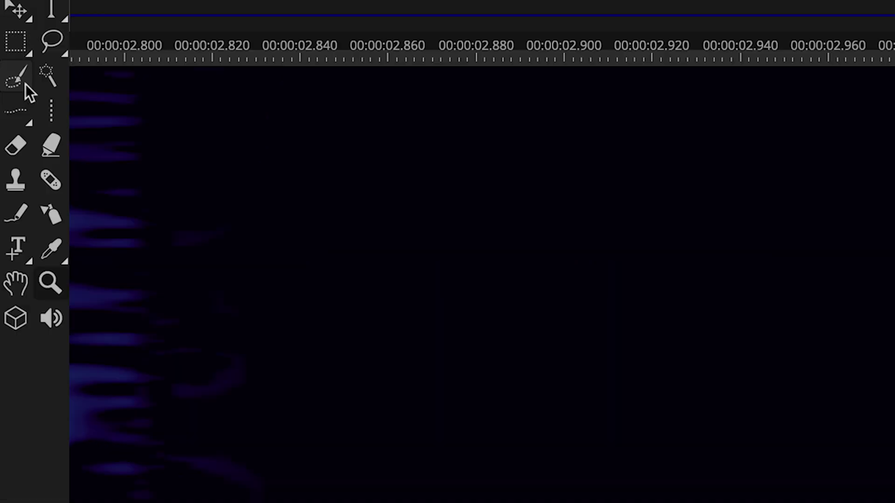
click(25, 84)
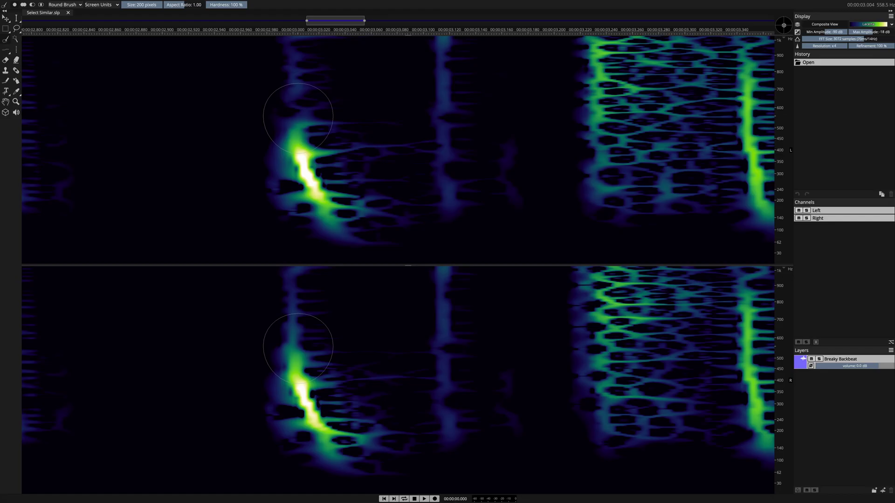
- Brush-select the kick hit near 3 seconds in both channels, then zoom out to the whole loop
mouse_move(299, 118)
mouse_down()
mouse_move(288, 129)
mouse_move(289, 188)
mouse_move(327, 226)
mouse_move(365, 216)
mouse_move(344, 154)
mouse_move(307, 117)
mouse_up()
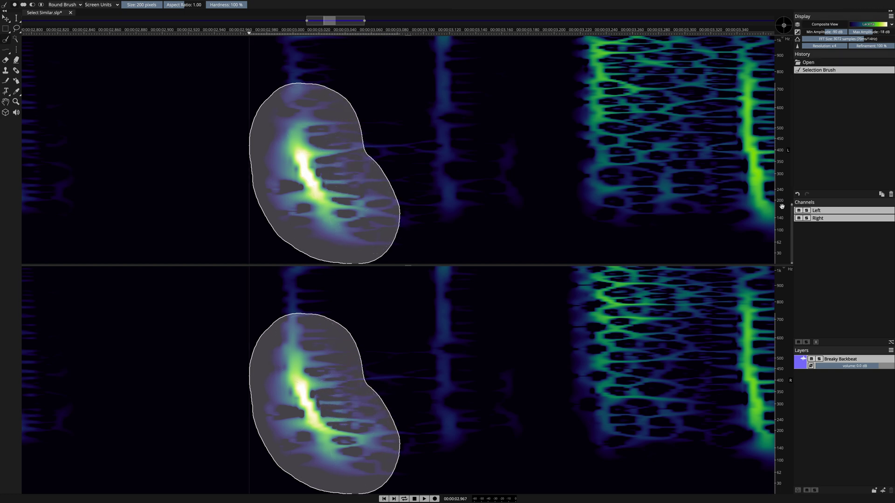
scroll(782, 207, down, 6)
scroll(724, 217, down, 3)
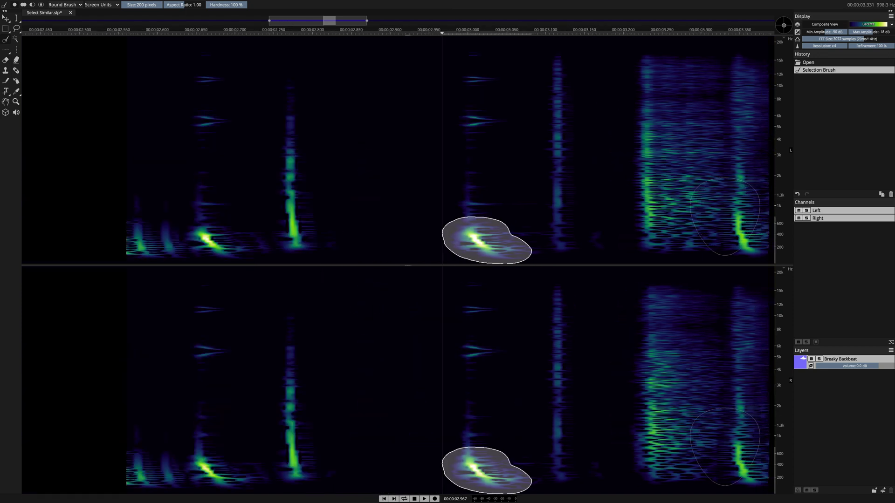
scroll(725, 216, down, 6)
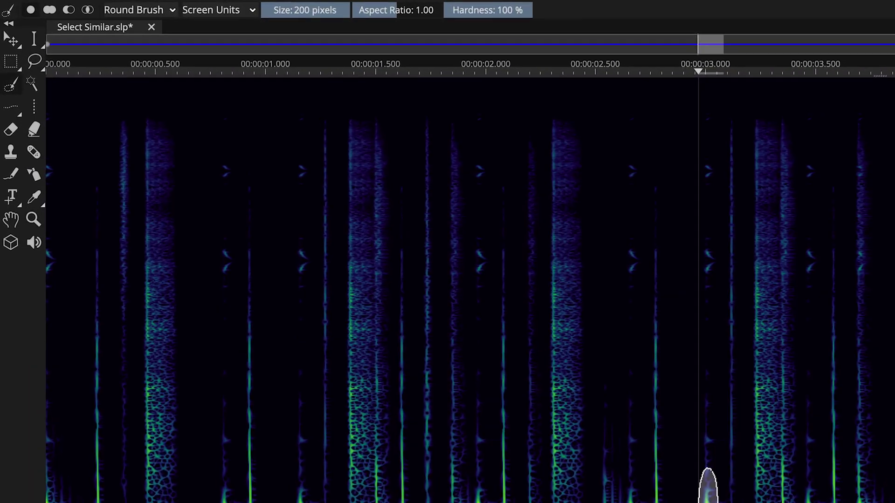
click(105, 5)
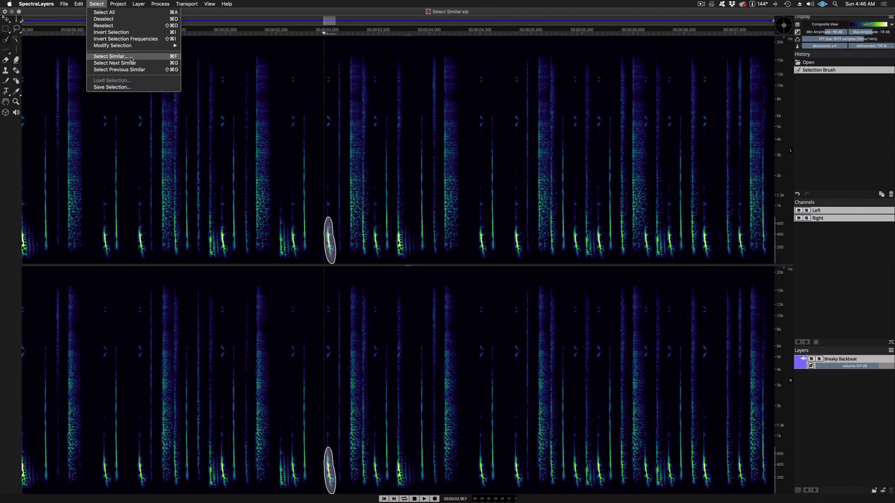
- Select all hits similar to the kick at 60 % similarity and play the loop to check
click(131, 59)
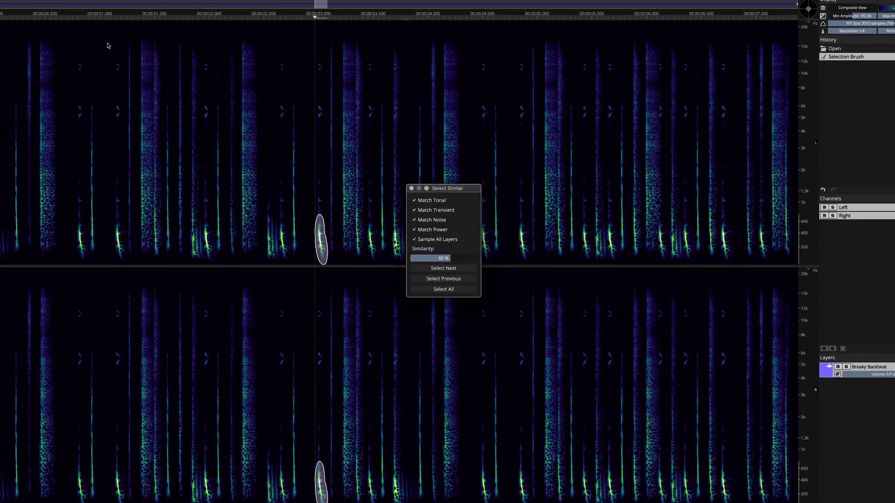
click(457, 289)
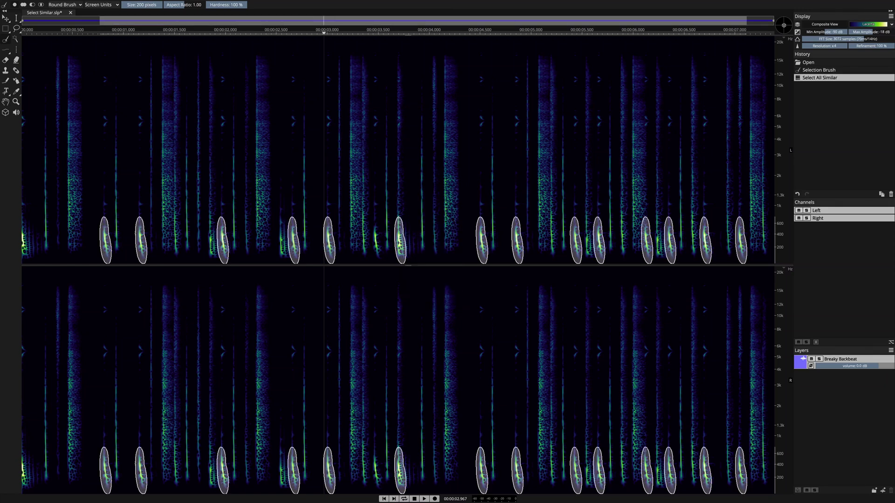
key(space)
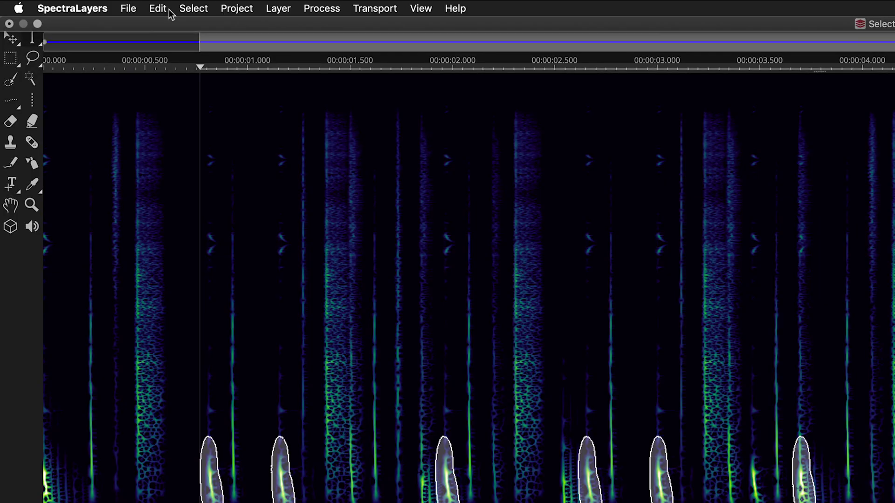
- Cut the selected kick hits to a new layer named Breaky Backbeat (cut)
click(159, 8)
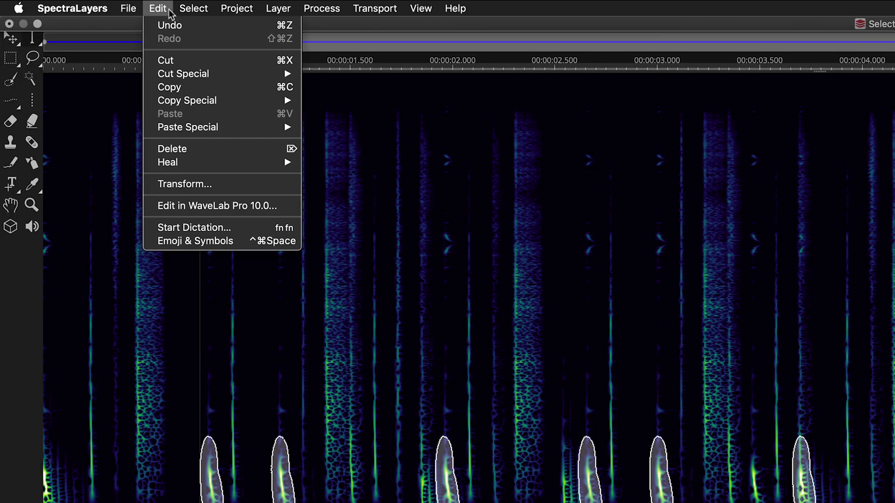
mouse_move(223, 79)
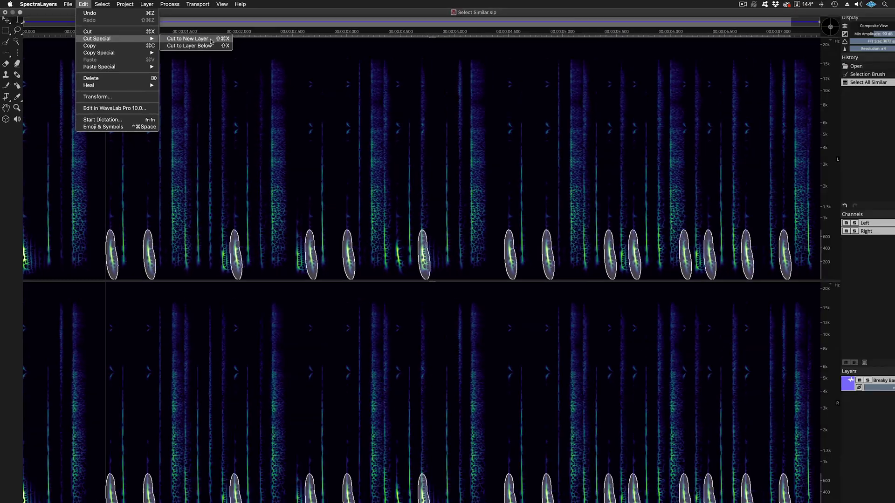
click(398, 77)
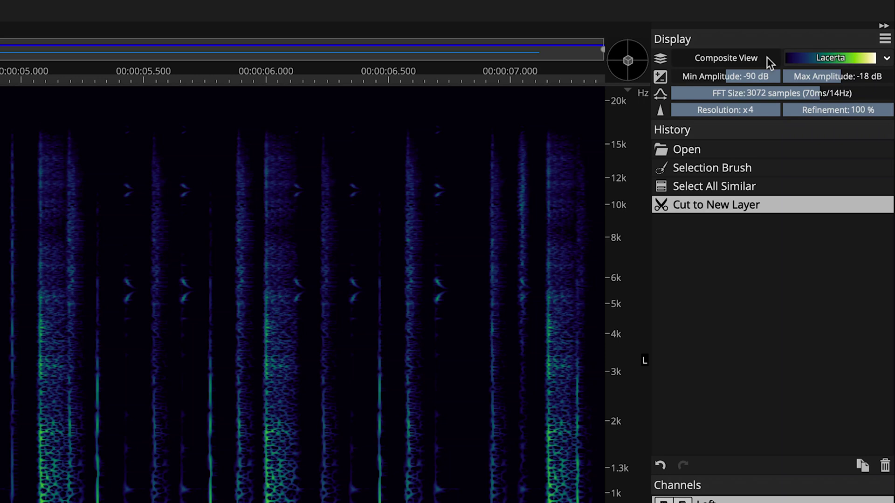
- Show layers in their own colours and make the cut layer yellow
click(767, 57)
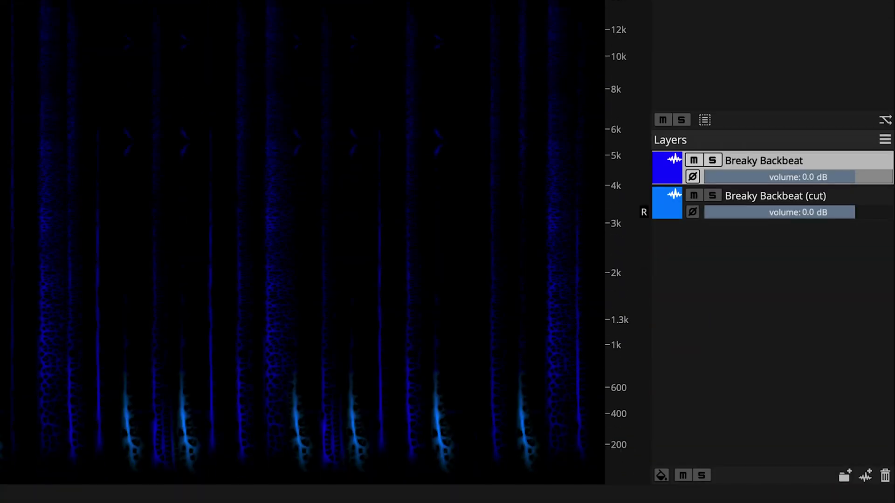
click(675, 213)
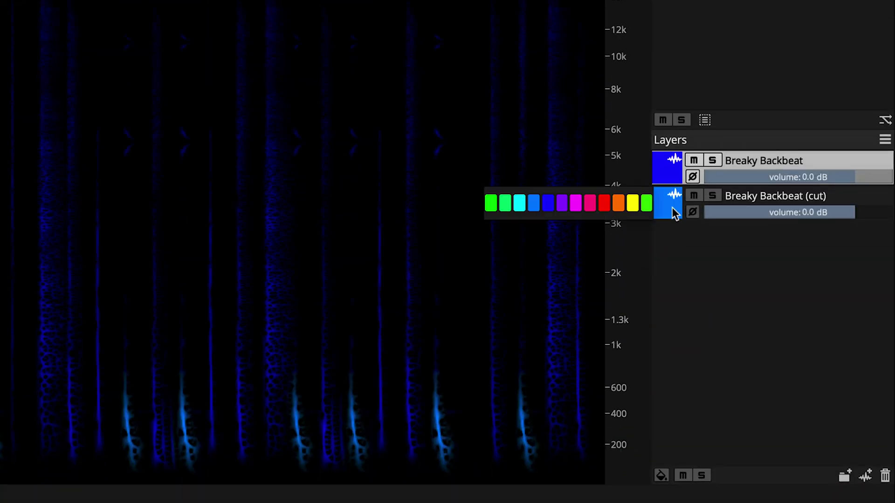
click(632, 204)
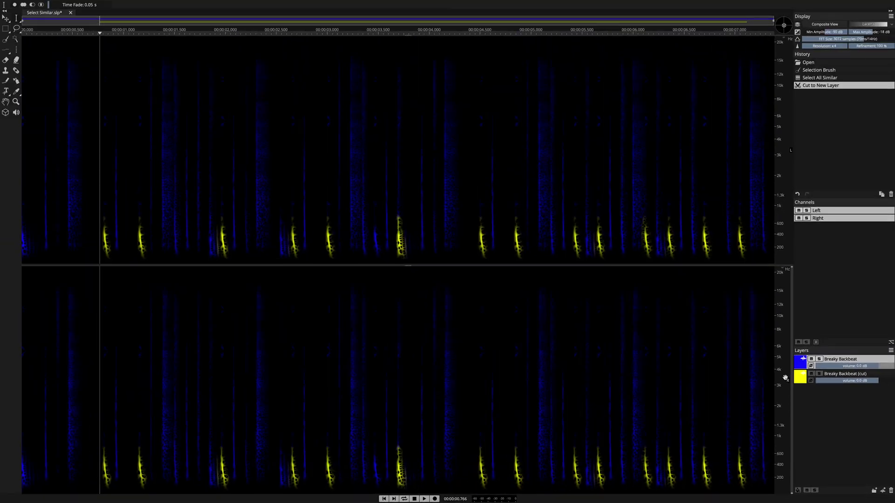
- Rename the cut layer to 'Kick', solo it, and play back the kick hits
double_click(870, 375)
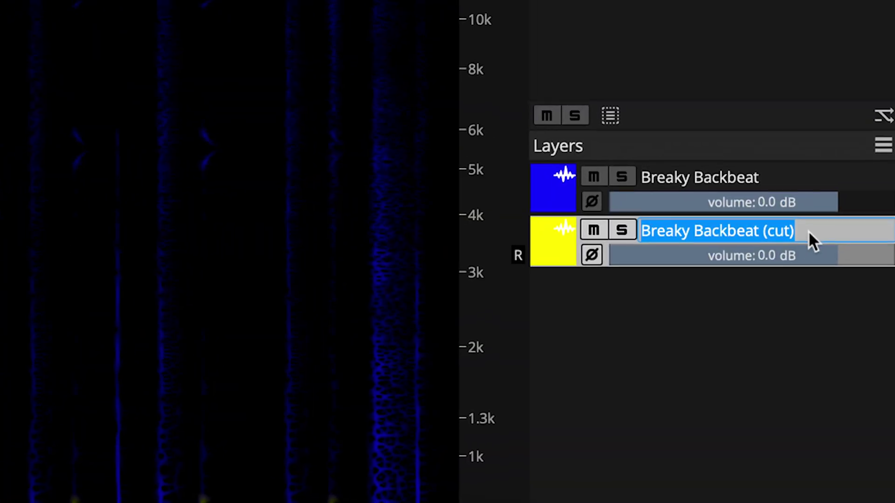
text(Kick)
key(Return)
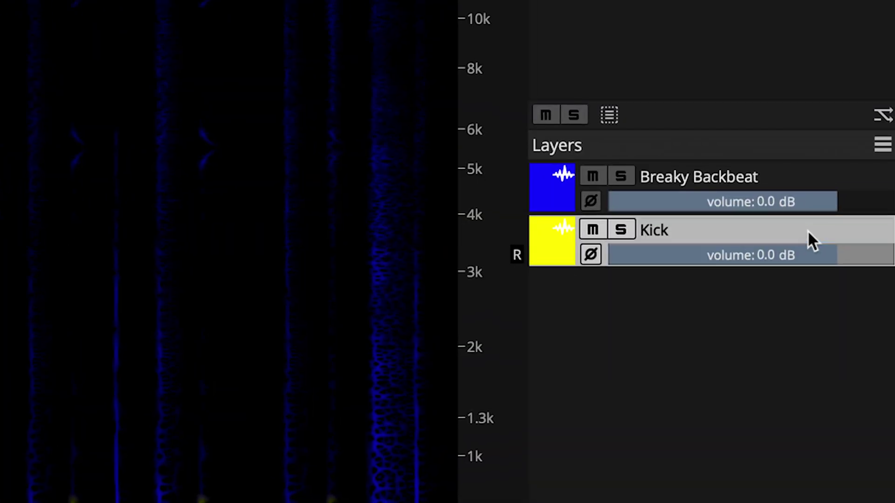
click(625, 230)
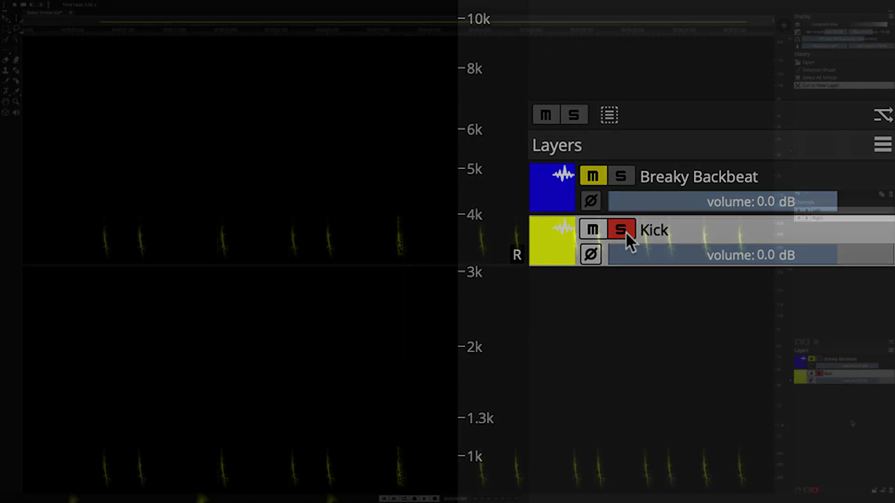
key(space)
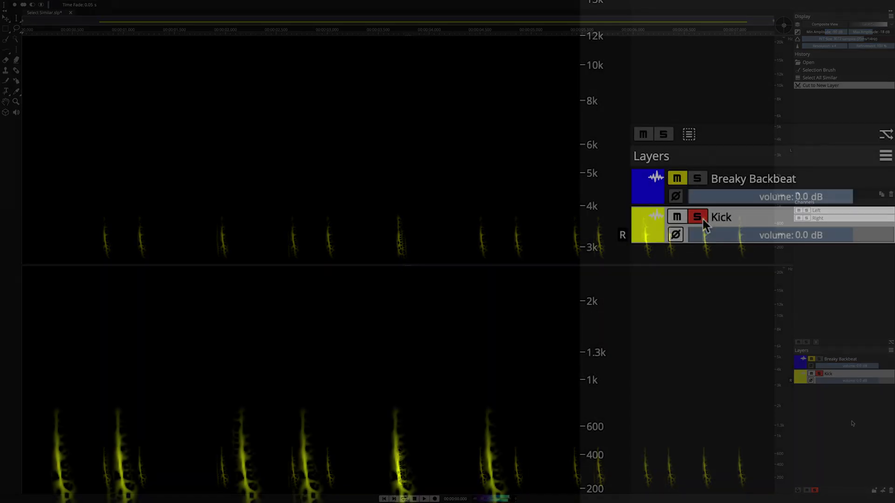
- Unsolo Kick, play Breaky Backbeat soloed without the kick, then unsolo Breaky Backbeat
click(703, 220)
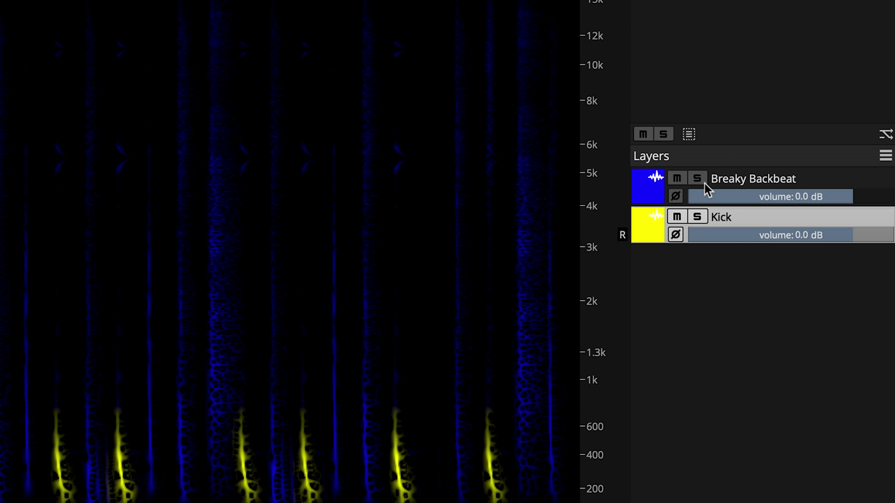
click(698, 179)
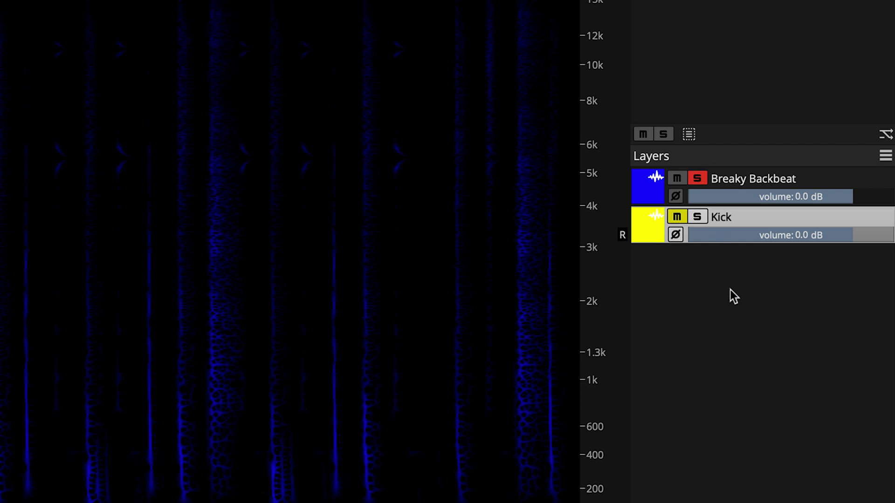
key(space)
click(699, 181)
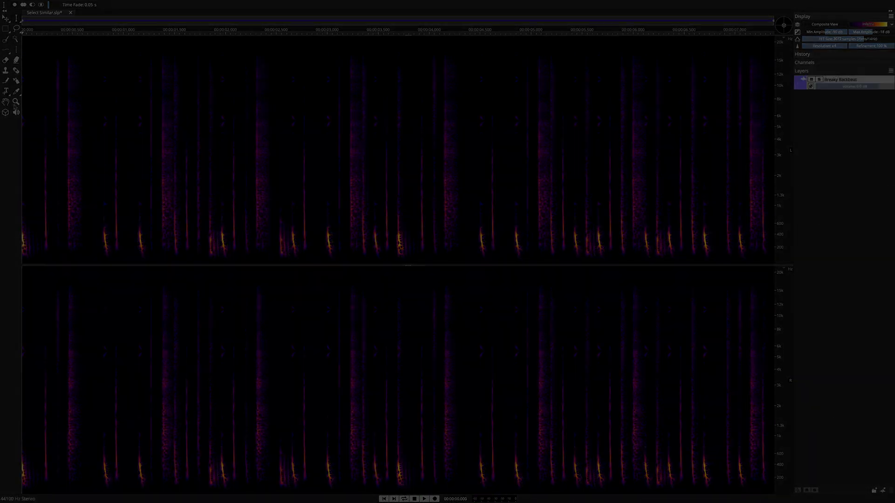
- Zoom in around the 3-second mark and open Select Similar at 10 % similarity
click(15, 104)
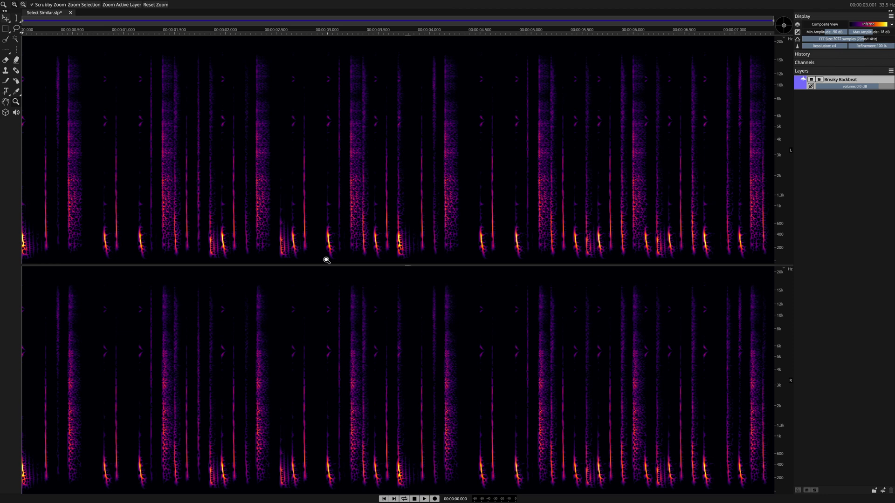
drag(326, 260, 447, 177)
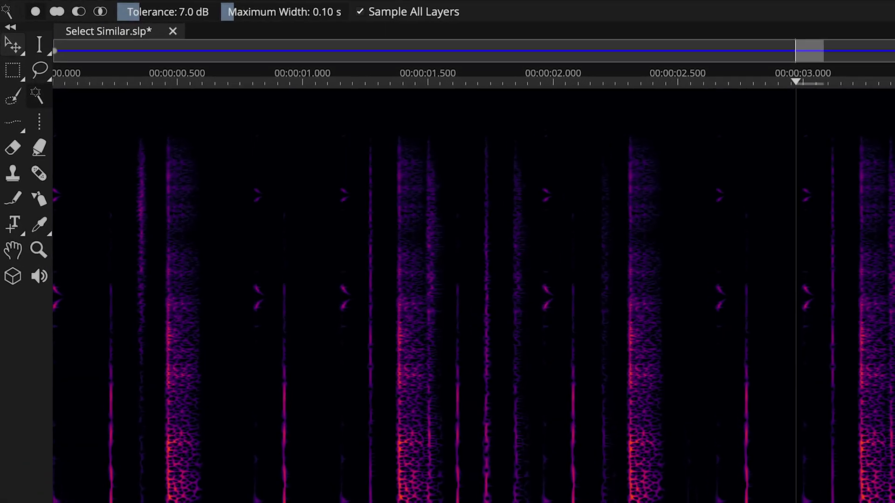
click(105, 7)
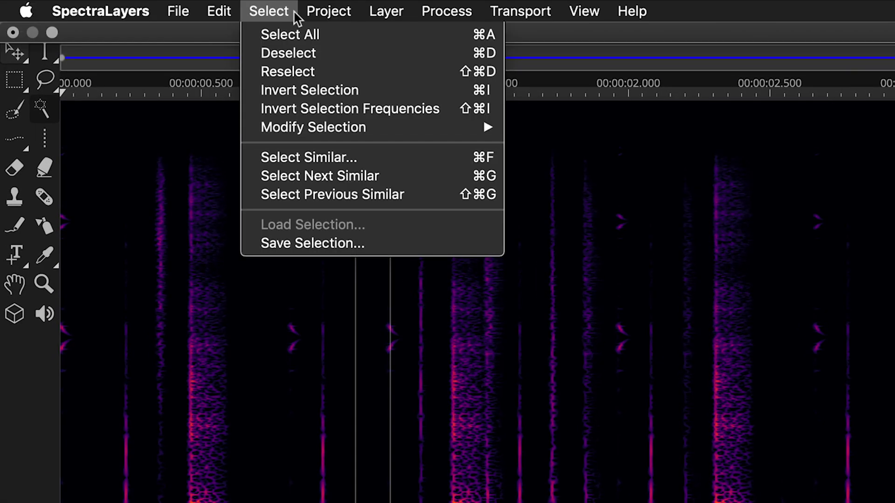
click(376, 158)
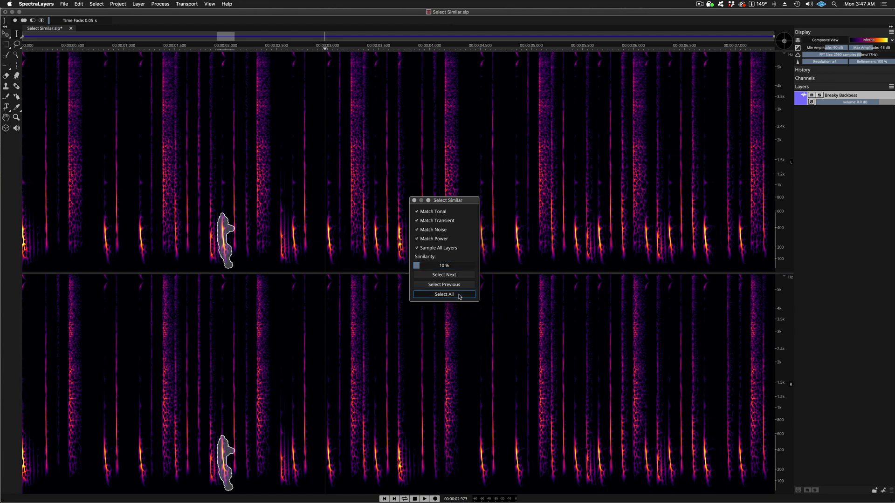
- Select all roughly twenty hits matching the chosen kick at 10 % similarity
click(459, 295)
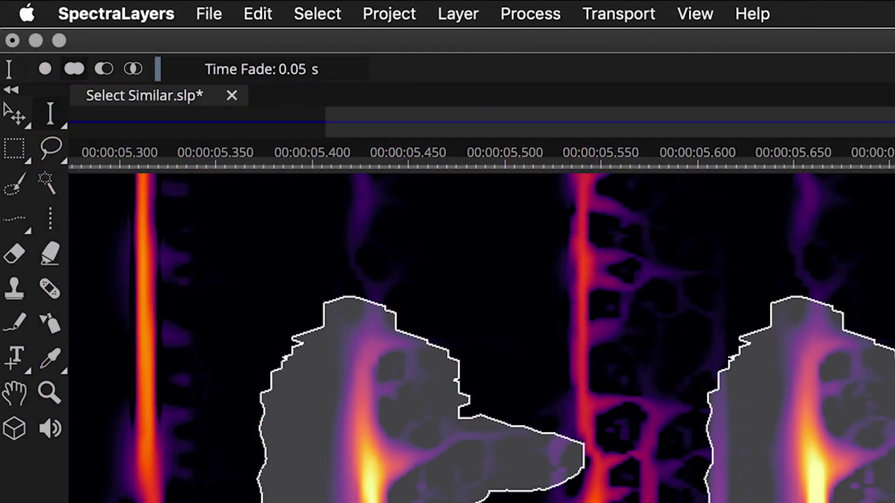
- Subtract a rectangle around the stray hit near 5.9 seconds, then zoom out and play to check
click(106, 72)
click(105, 69)
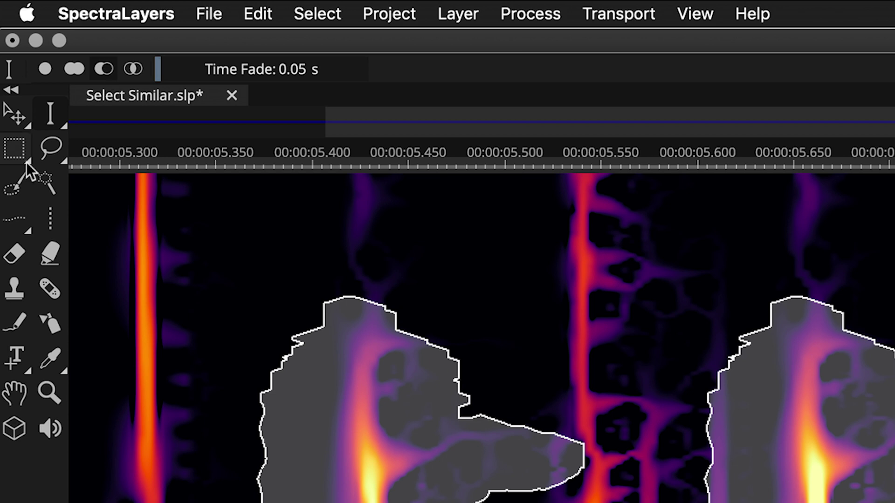
click(27, 162)
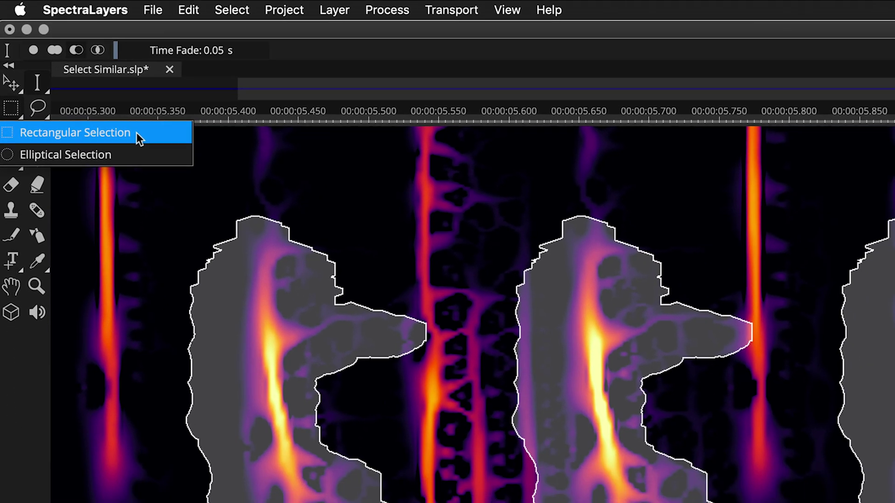
click(186, 183)
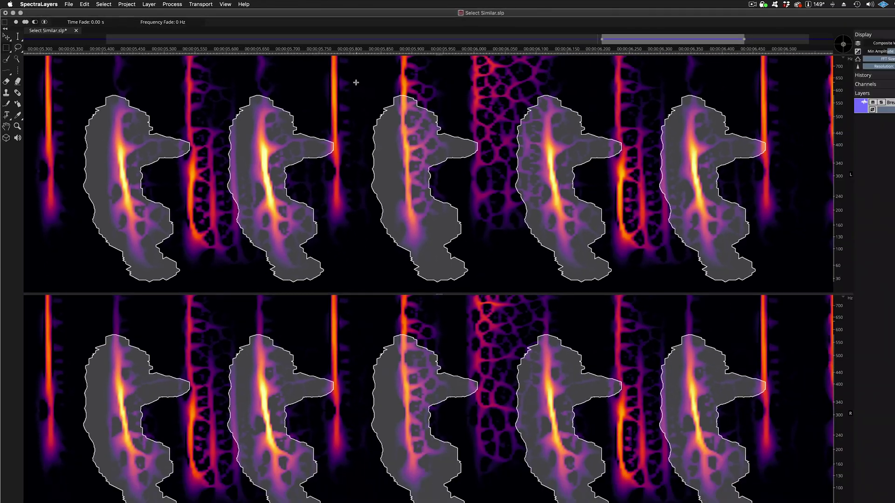
drag(654, 151, 890, 499)
drag(452, 253, 462, 267)
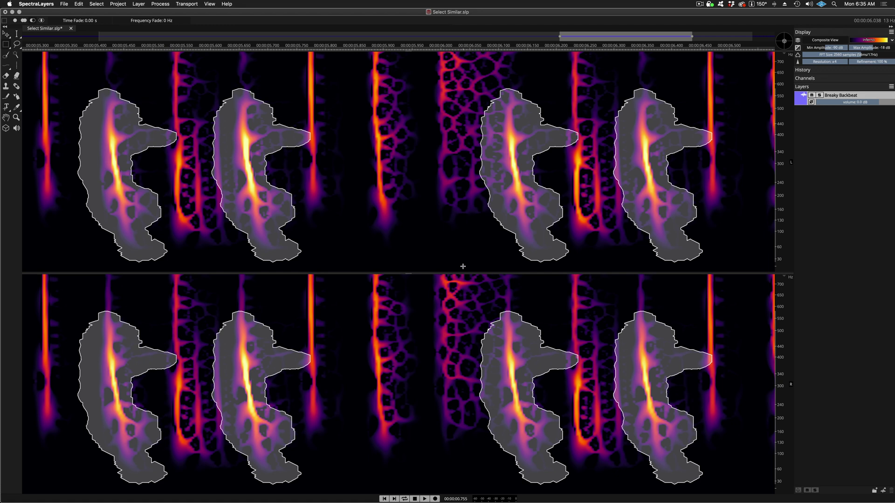
key(super+0)
key(space)
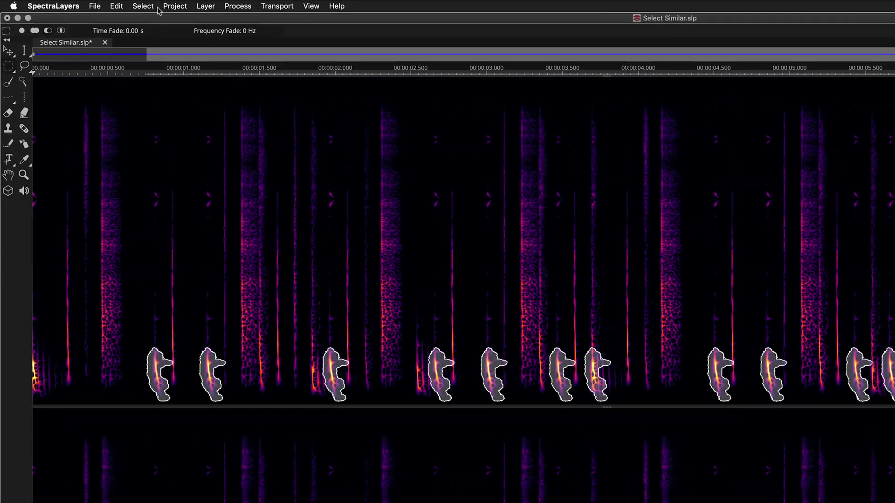
- Save the current kick-hit selection as 'Beats'
click(104, 4)
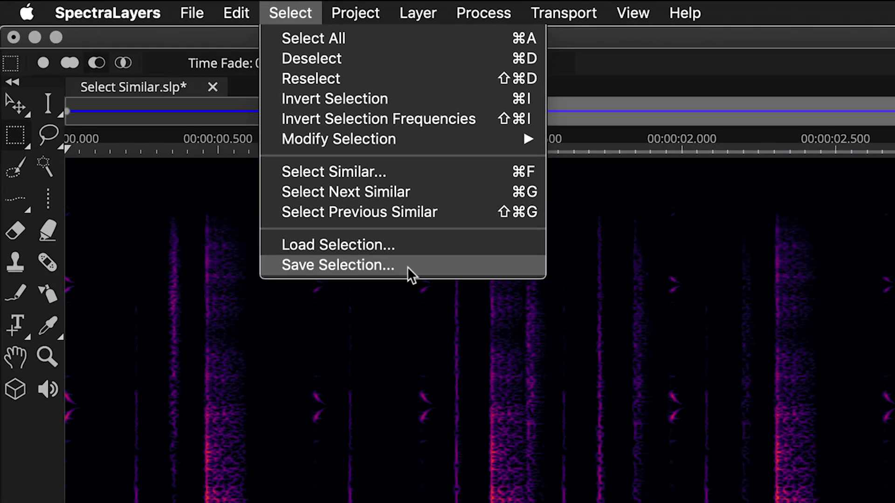
click(407, 267)
text(Beats)
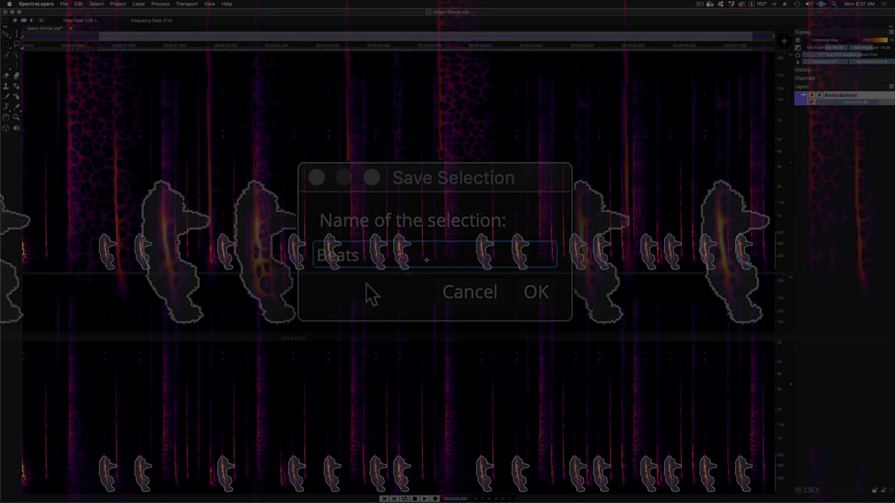
key(Return)
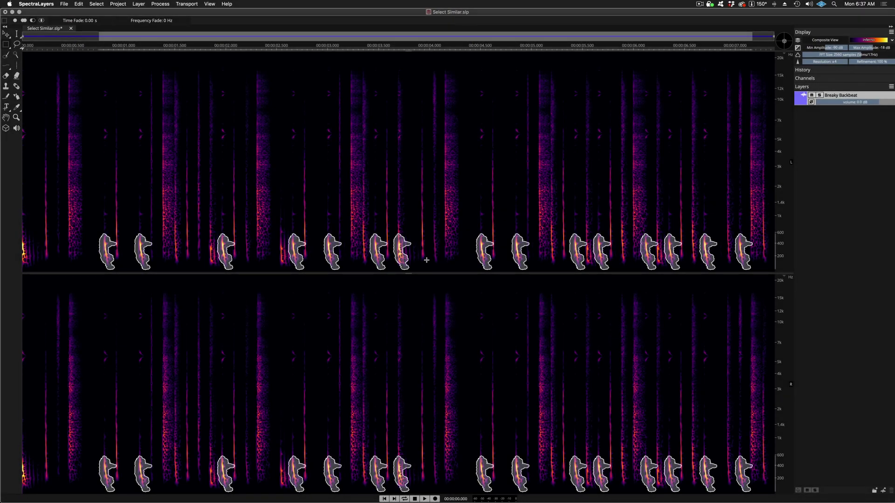
- Clear the selection with Cmd+D, then reload the saved Beats selection
key(super+d)
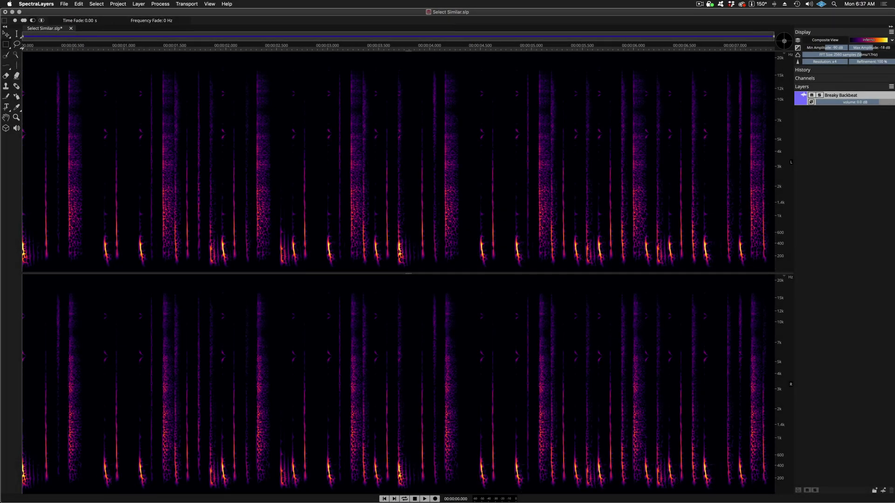
click(105, 5)
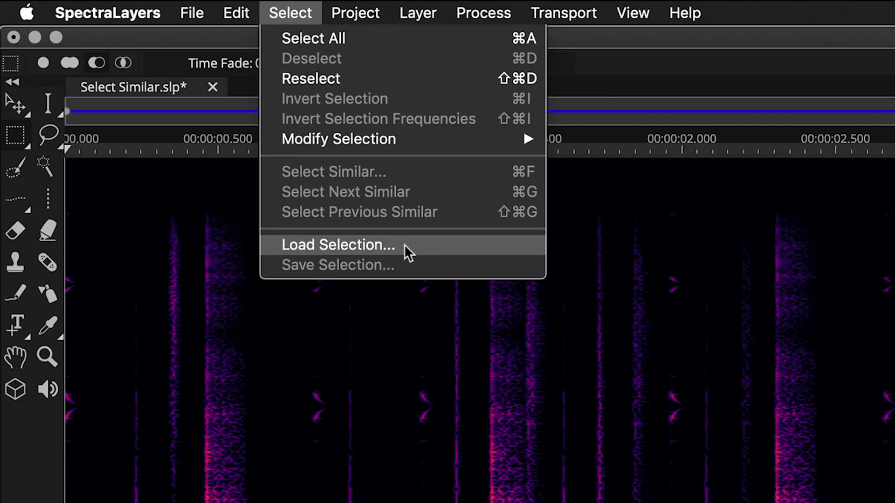
click(135, 81)
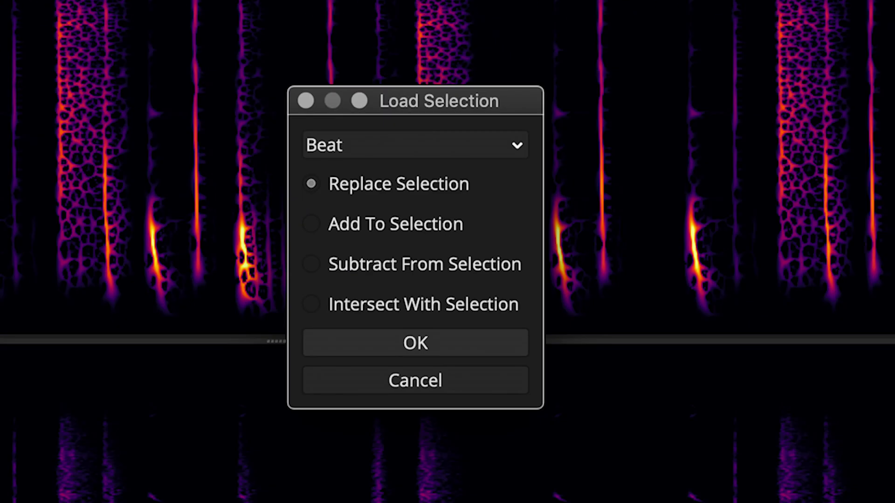
key(Return)
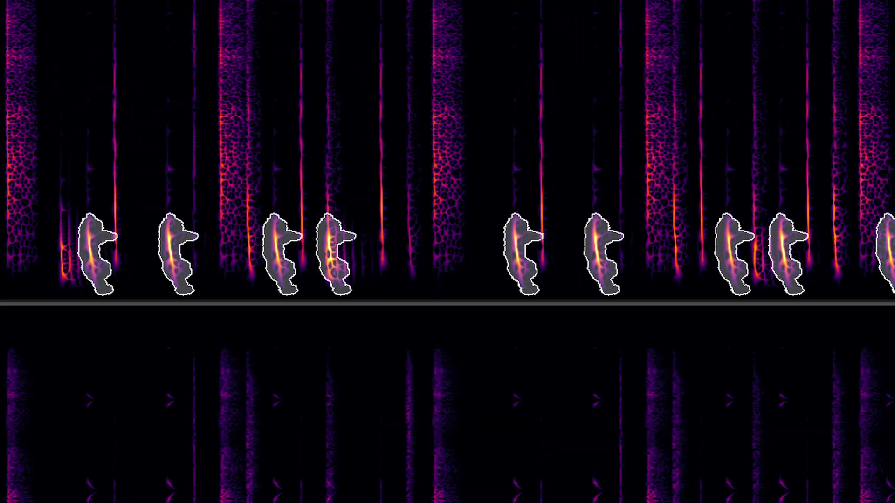